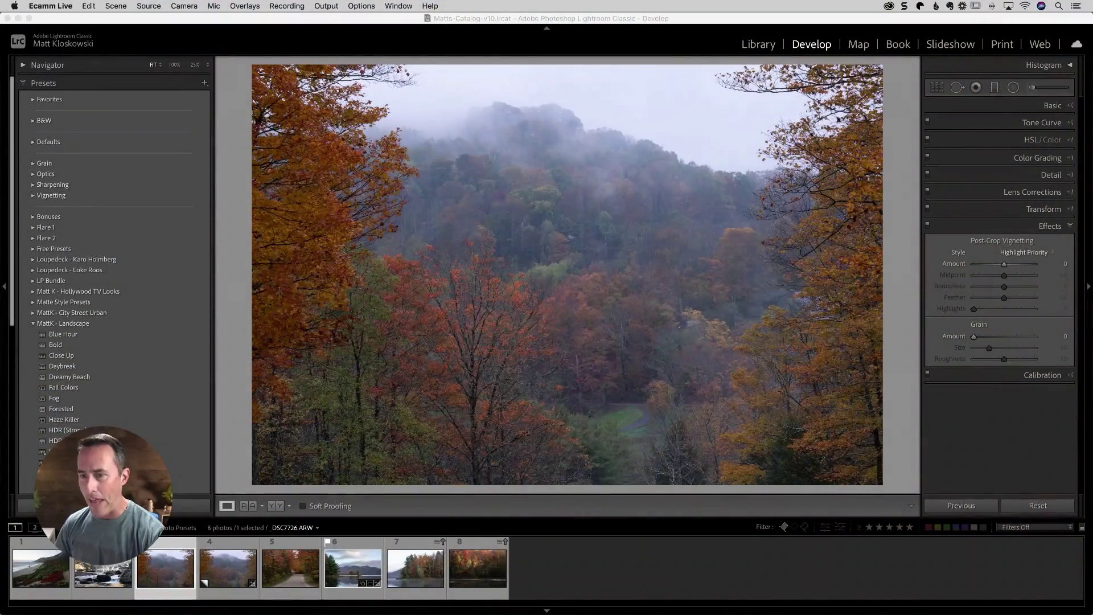
Apply the MattK - Landscape Bold preset to the foggy hillside photo, then return to the Library grid.
left_click(147, 265)
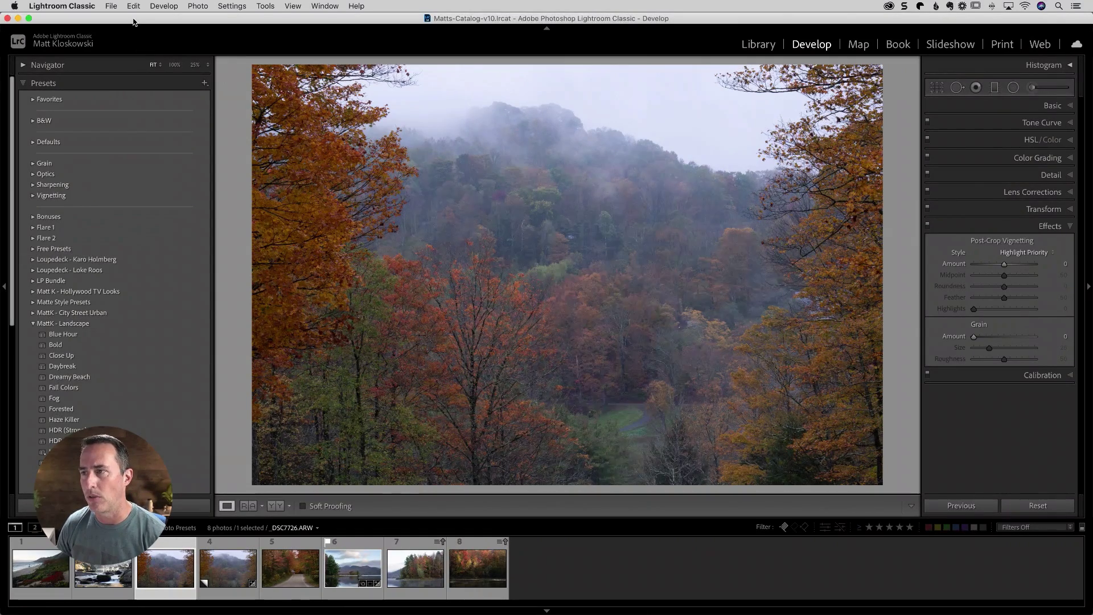
scroll(120, 251, "down", 1)
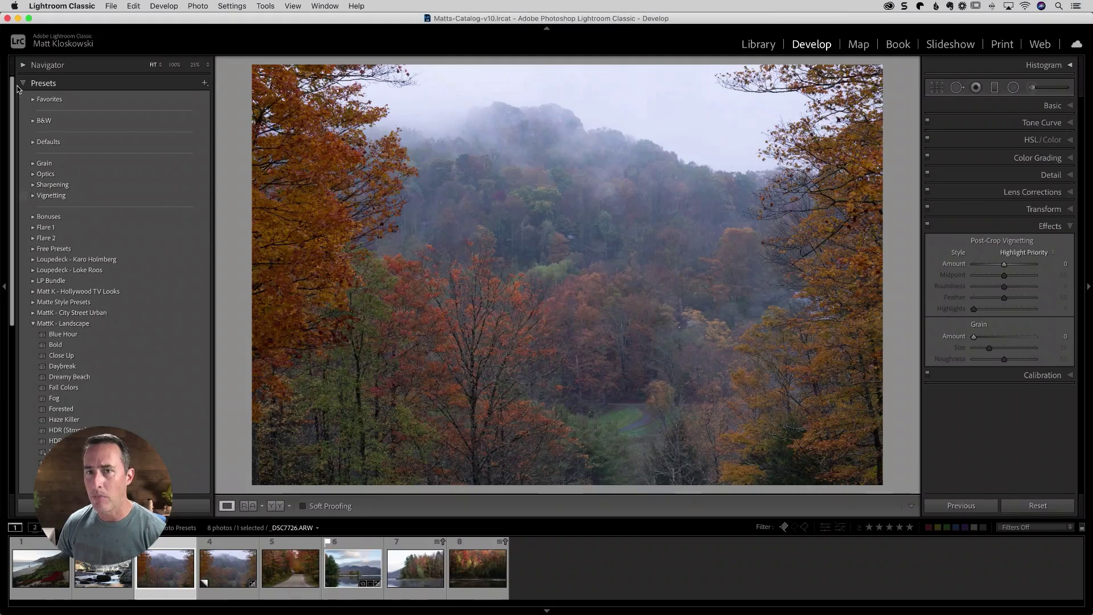
scroll(103, 336, "down", 3)
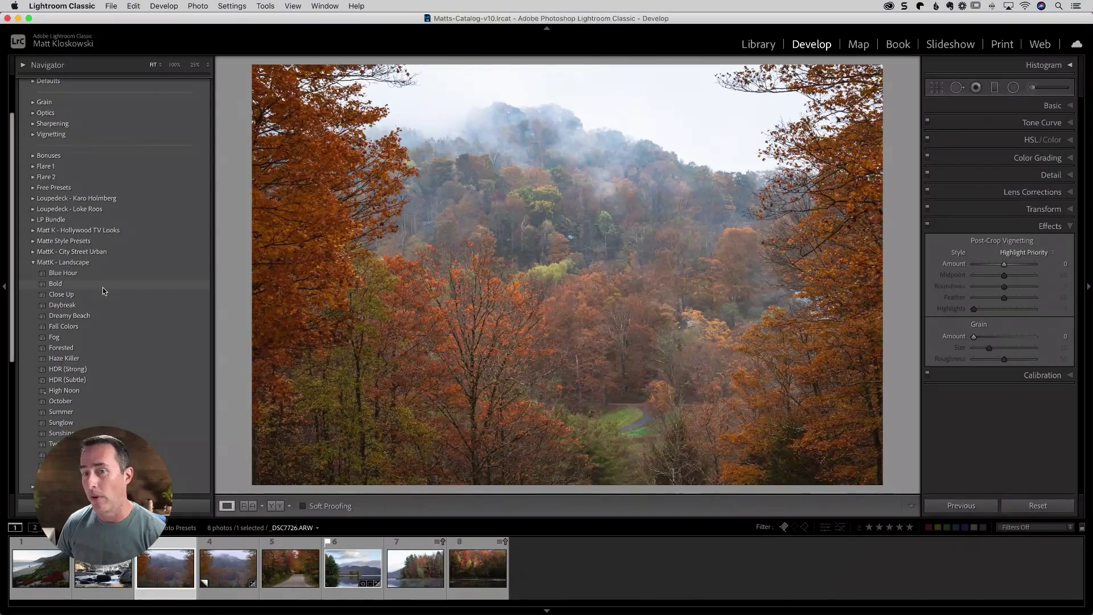
left_click(103, 287)
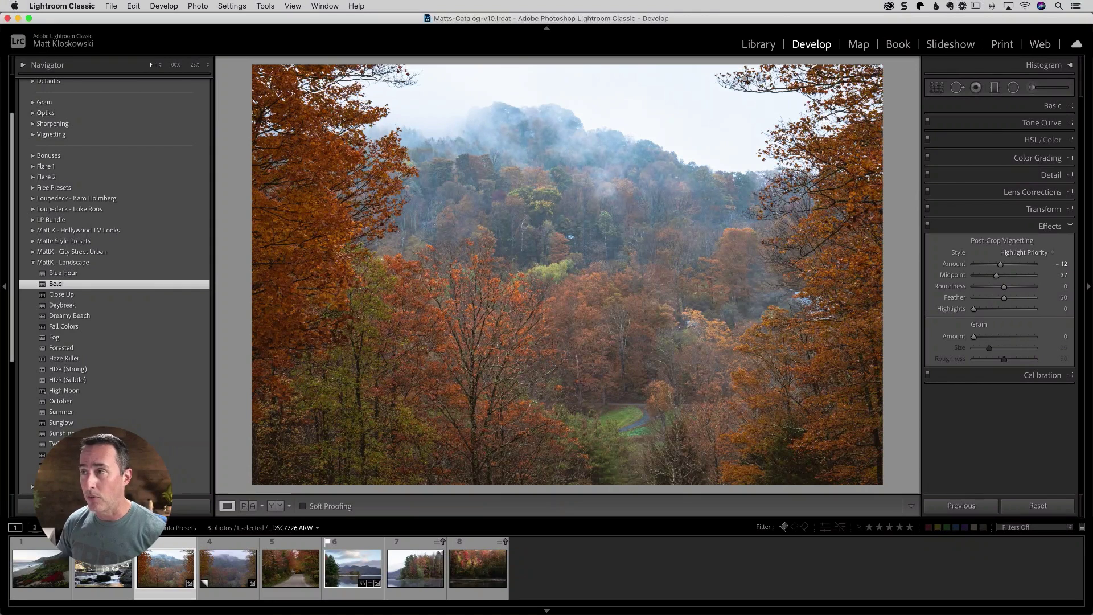
left_click(758, 44)
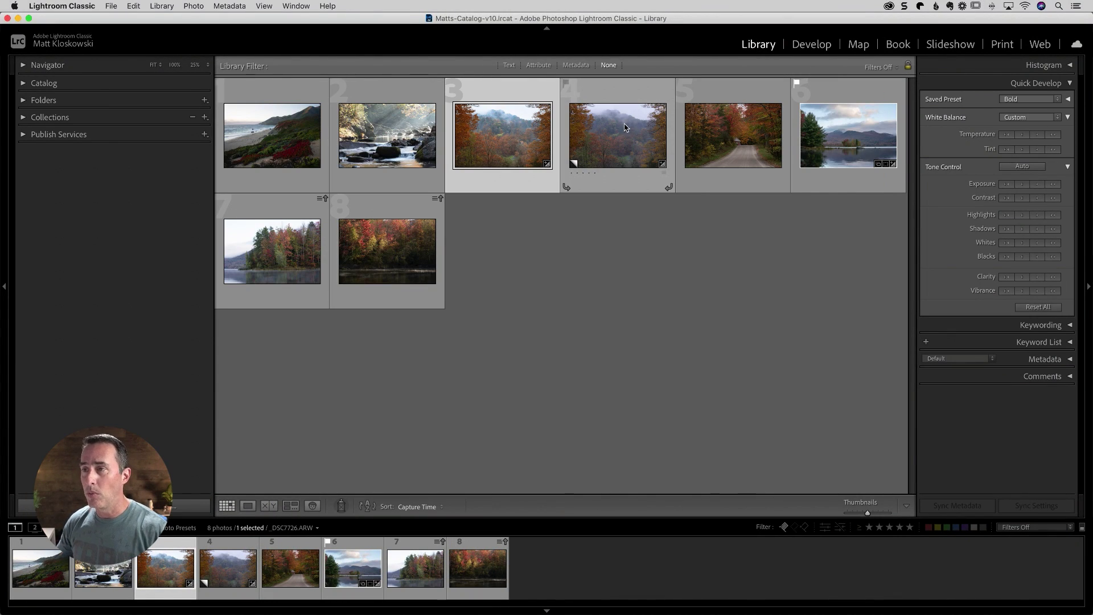
Select photos 4 through 8 together in the Library grid.
left_click(608, 140)
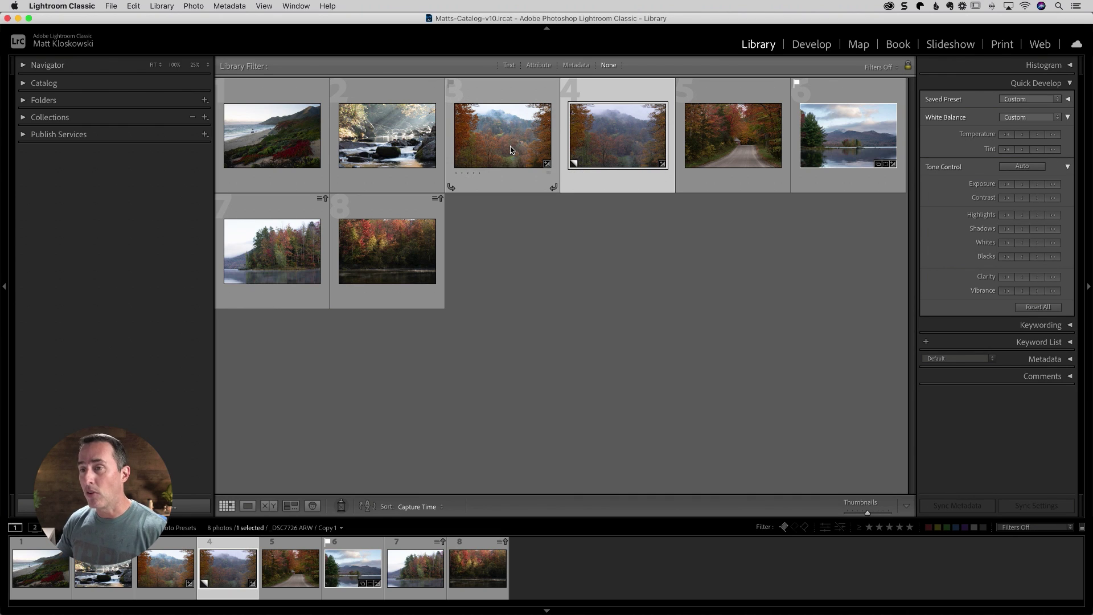
mouse_move(527, 137)
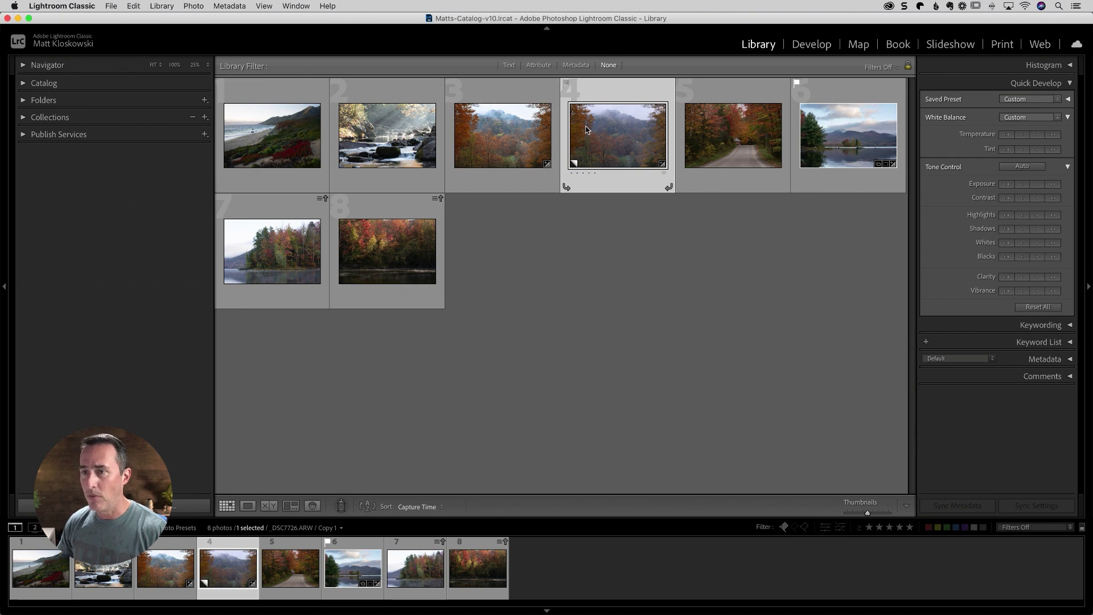
left_click(416, 253, "shift")
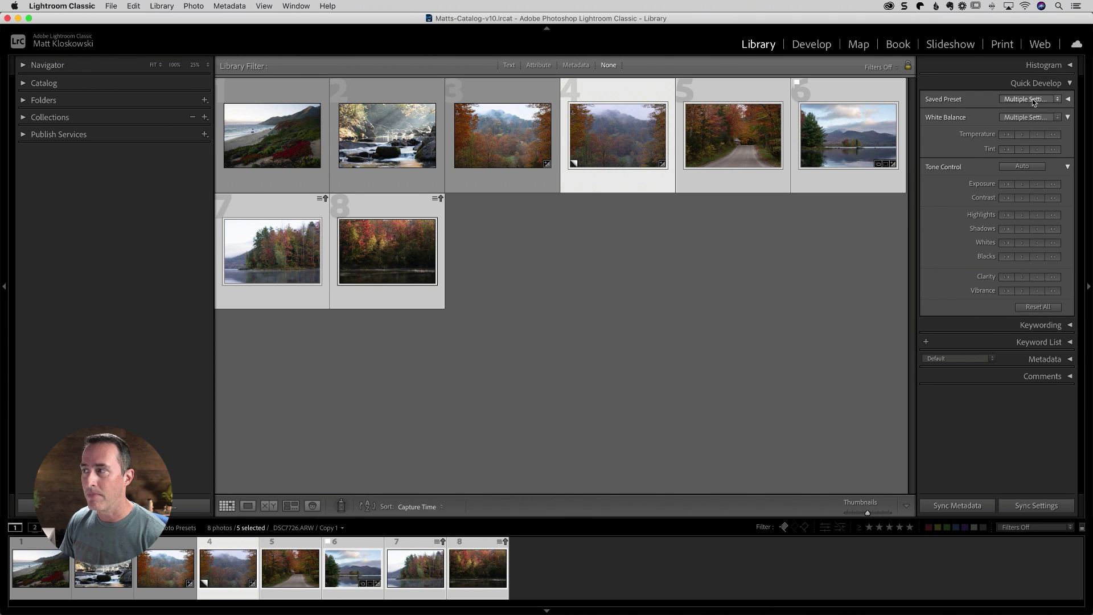
Set Quick Develop's Saved Preset to MattK - Landscape > Bold for the five selected photos.
left_click(1035, 100)
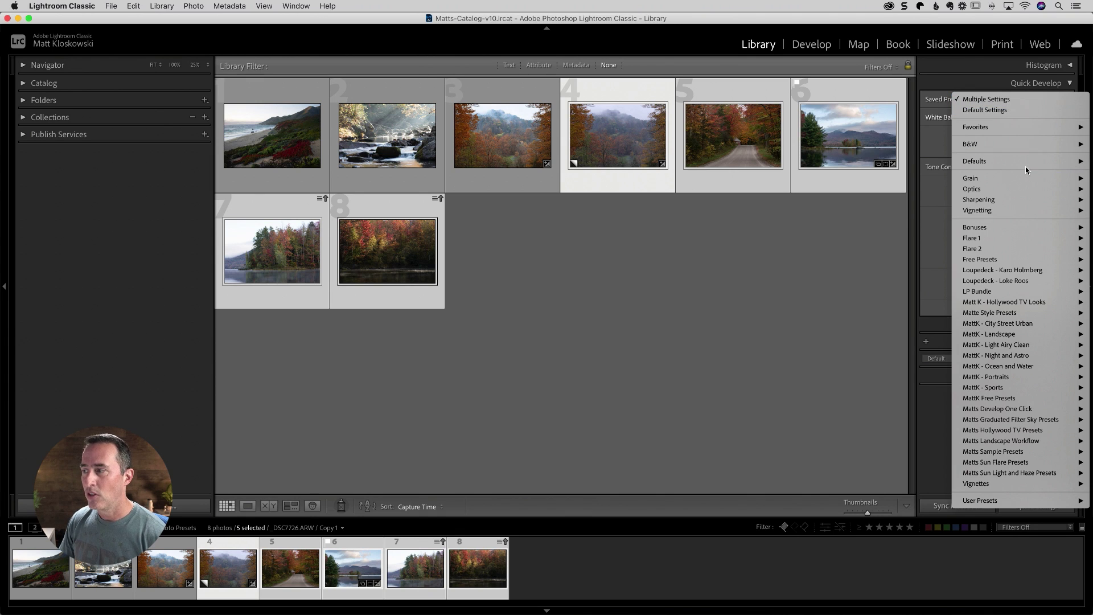
mouse_move(1015, 340)
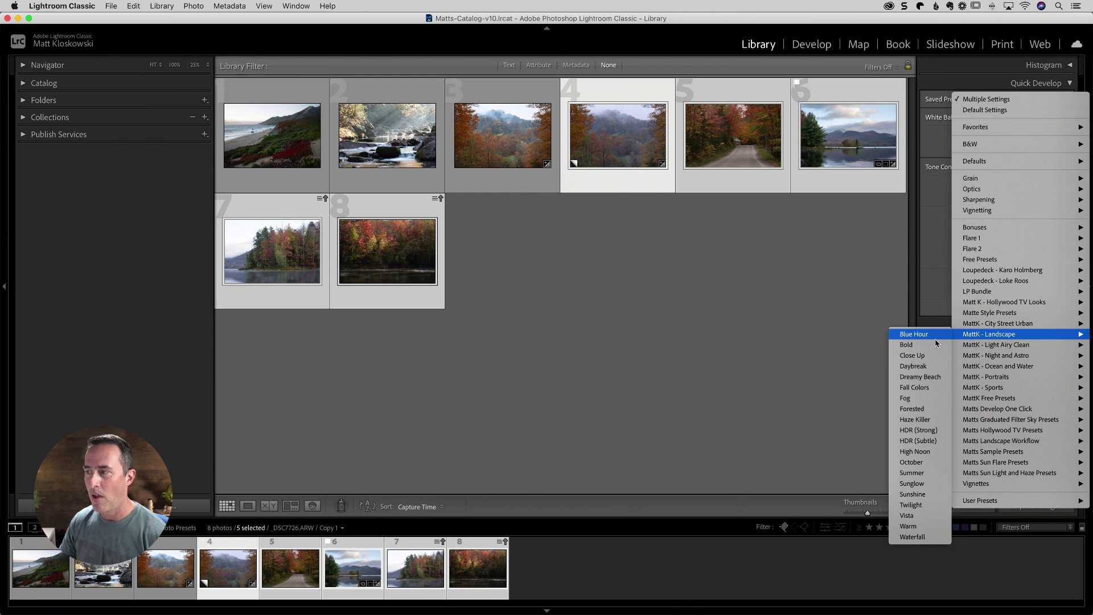
left_click(907, 345)
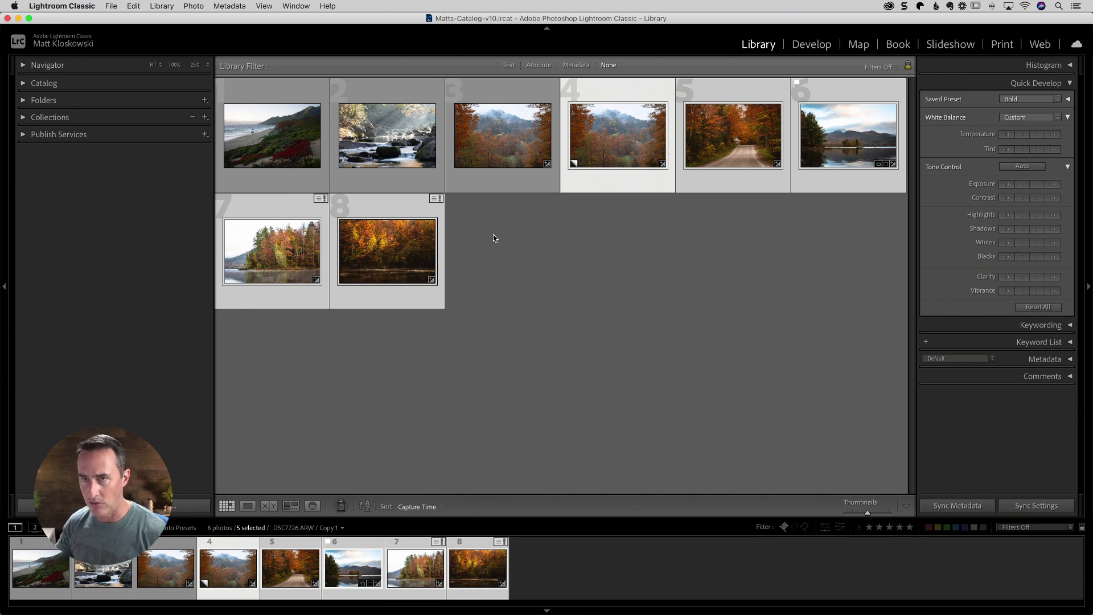
Undo the batch Bold preset and select only photo 3.
left_click(133, 6)
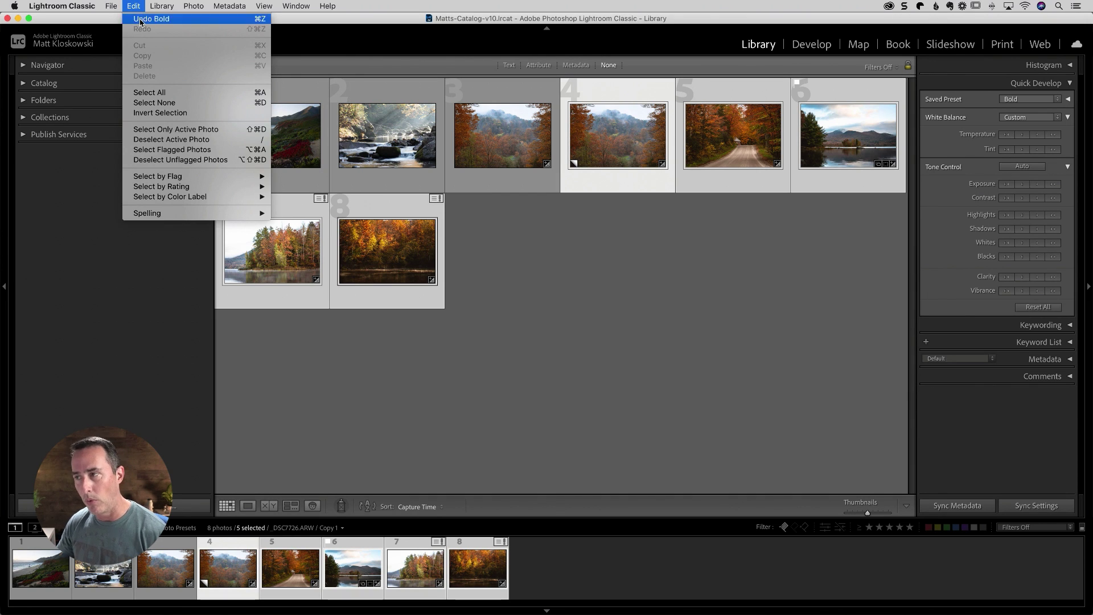
left_click(140, 20)
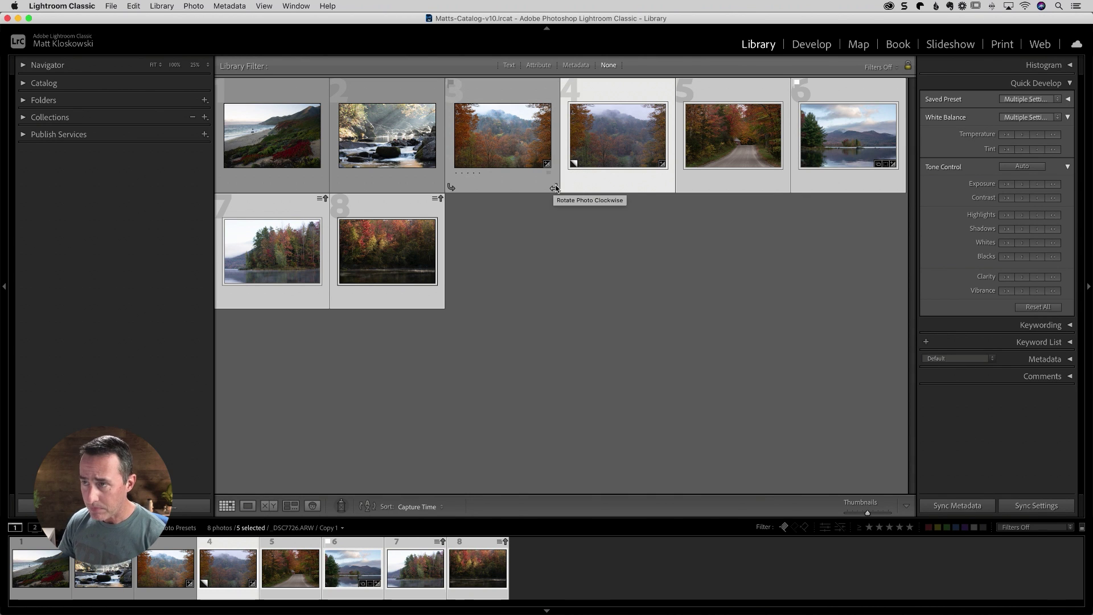
left_click(523, 134)
Open photo 3 in Develop, try the Bold preset, reset it, then select photos 3–8.
left_click(820, 46)
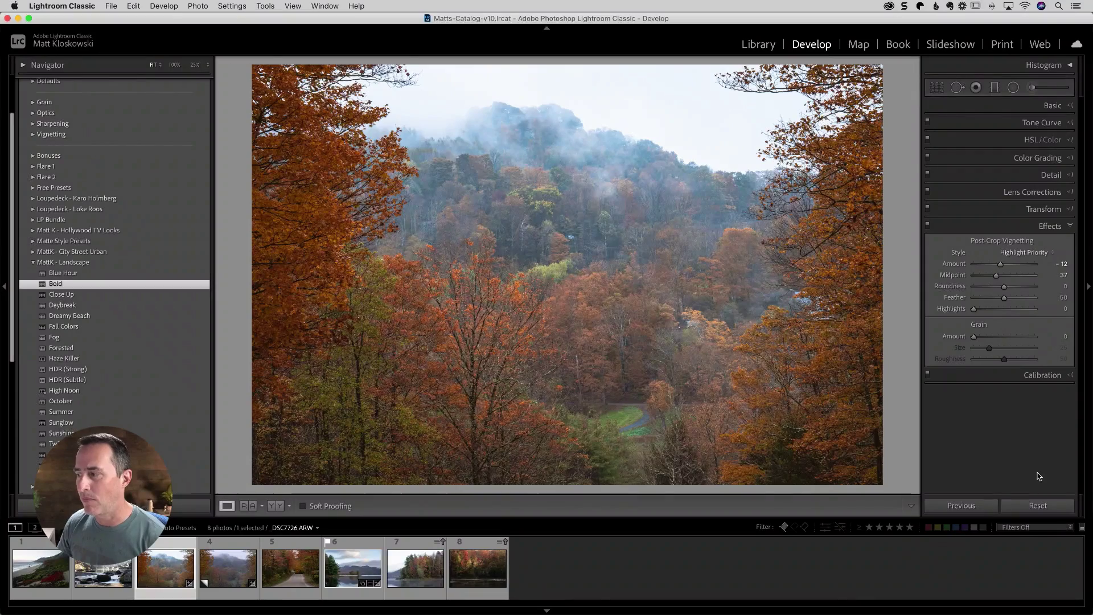
left_click(1037, 505)
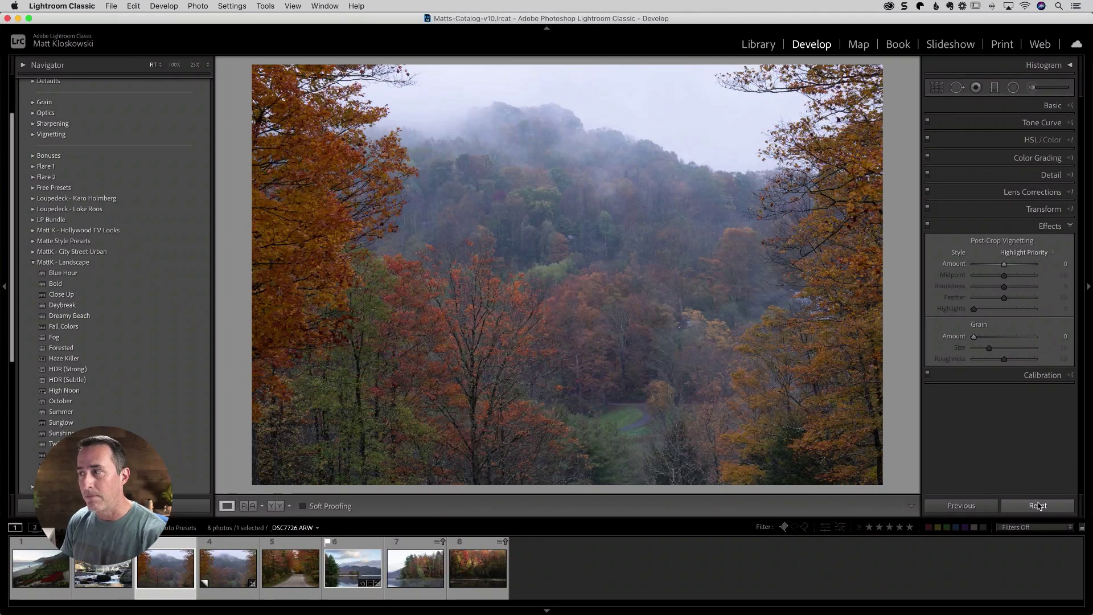
left_click(1053, 106)
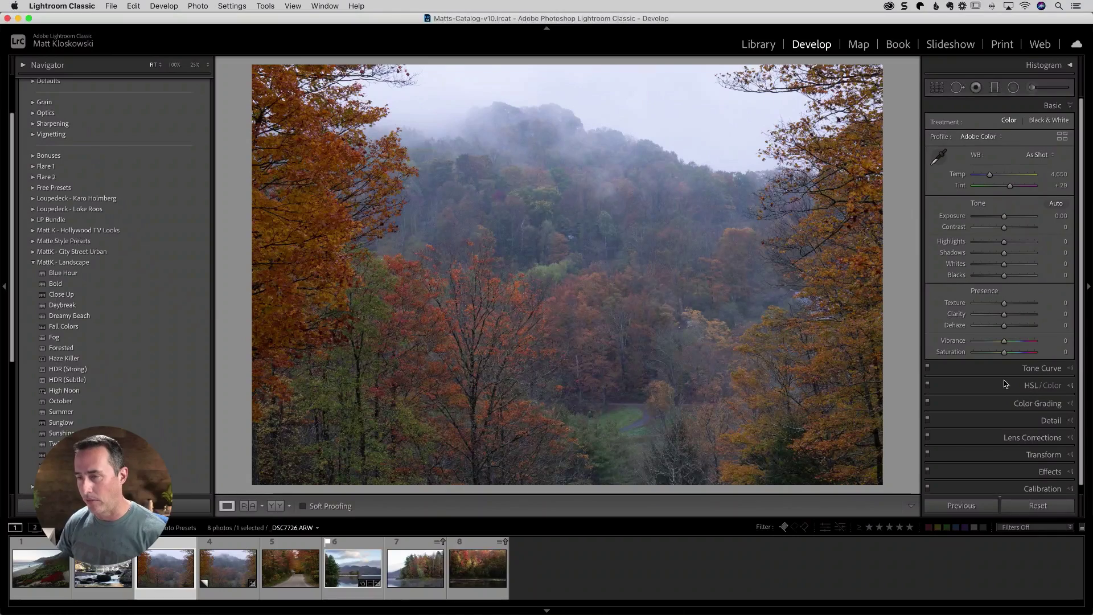
left_click(150, 284)
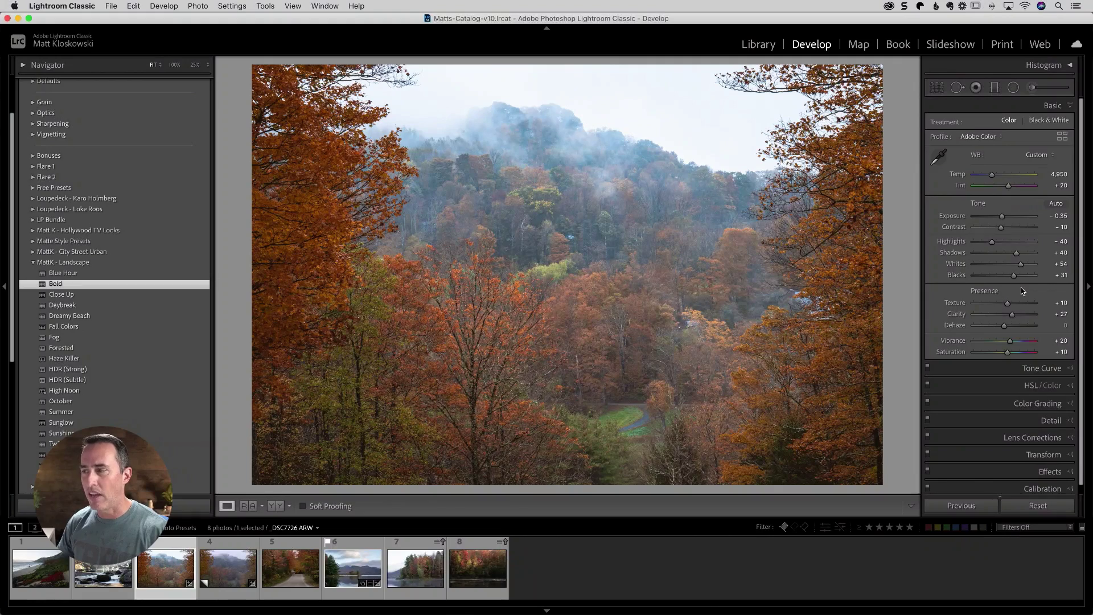
left_click(1037, 506)
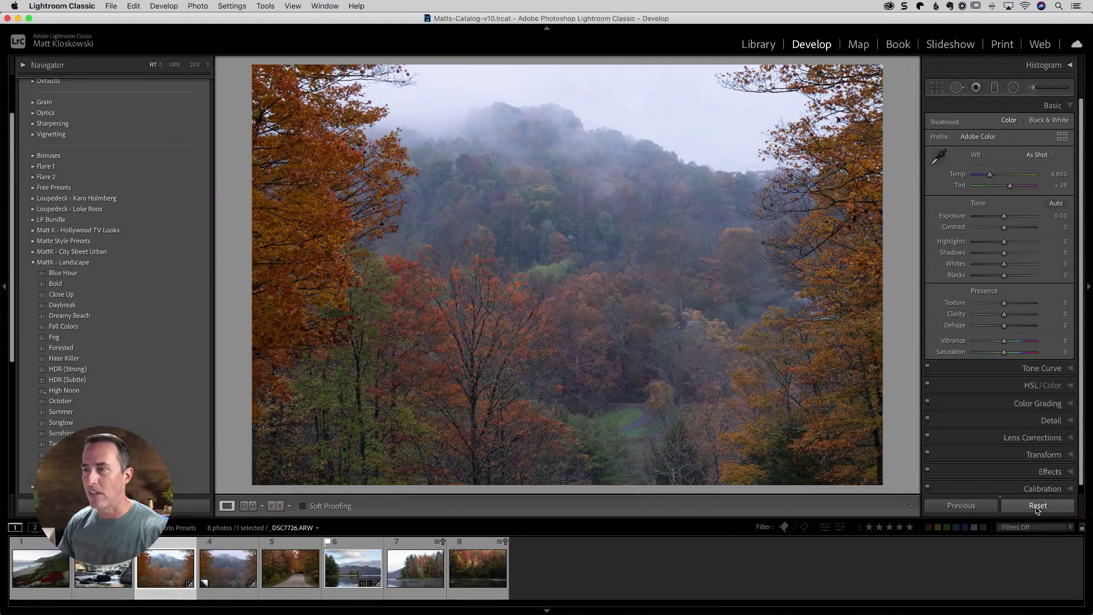
left_click(477, 572, "shift")
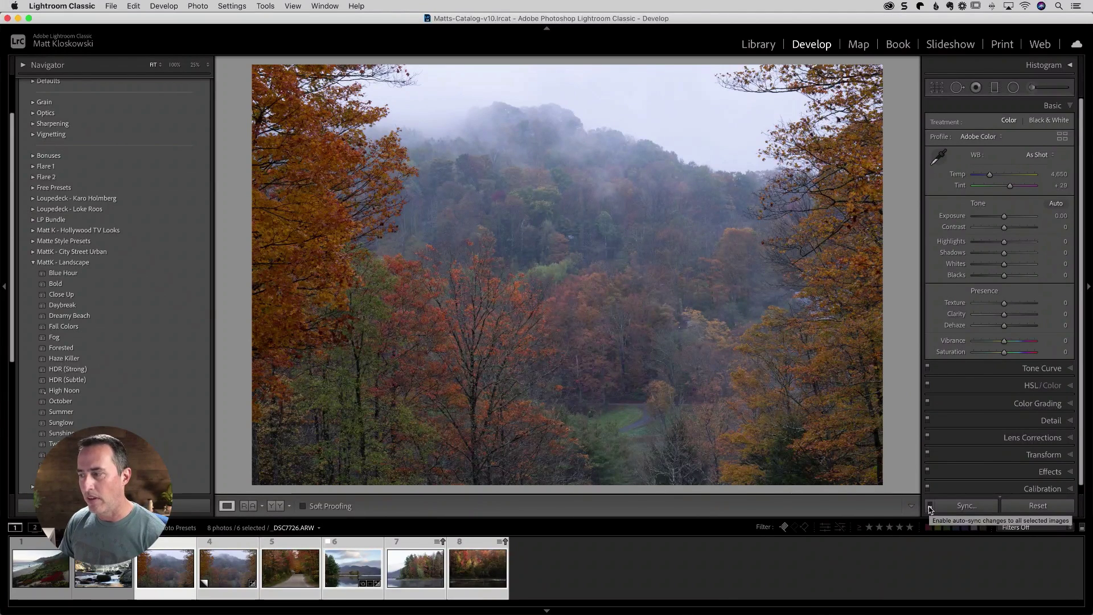
left_click(929, 507)
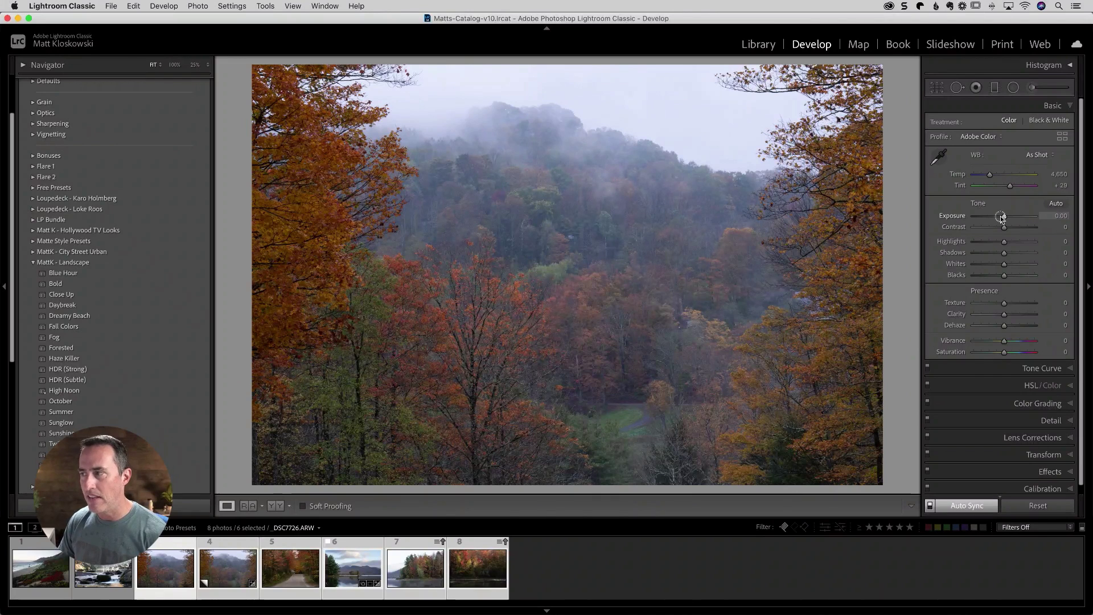
left_click_drag(1004, 216, 985, 217)
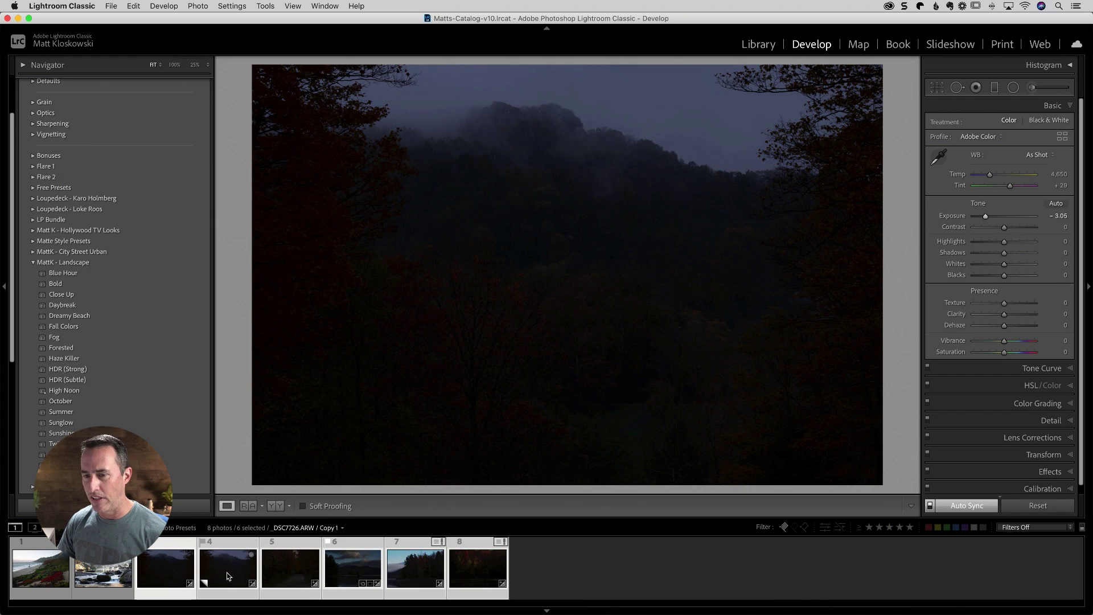
double_click(946, 215)
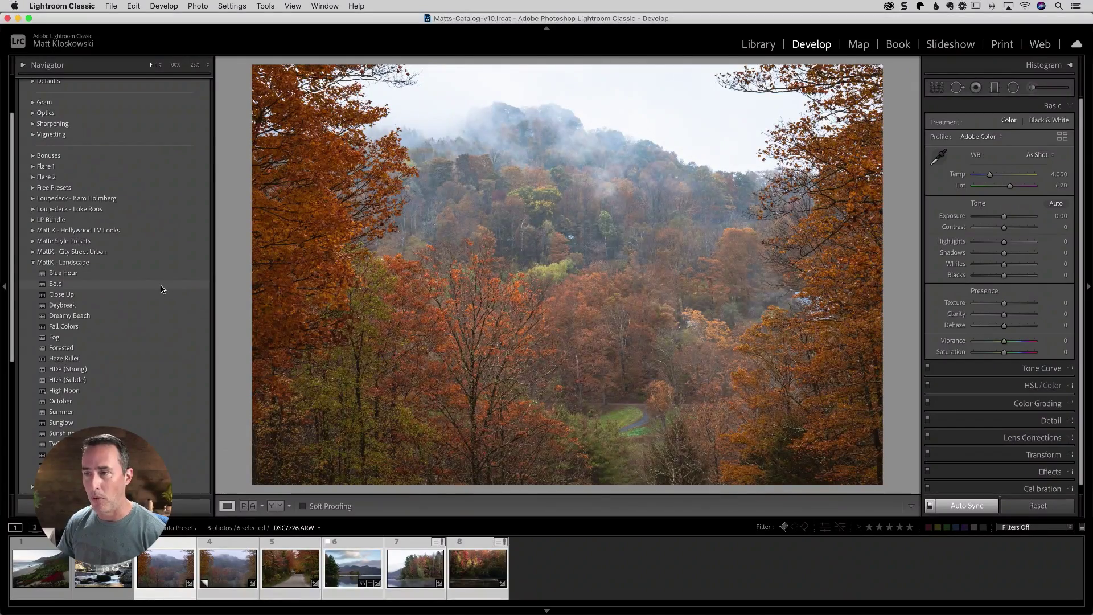
left_click(161, 288)
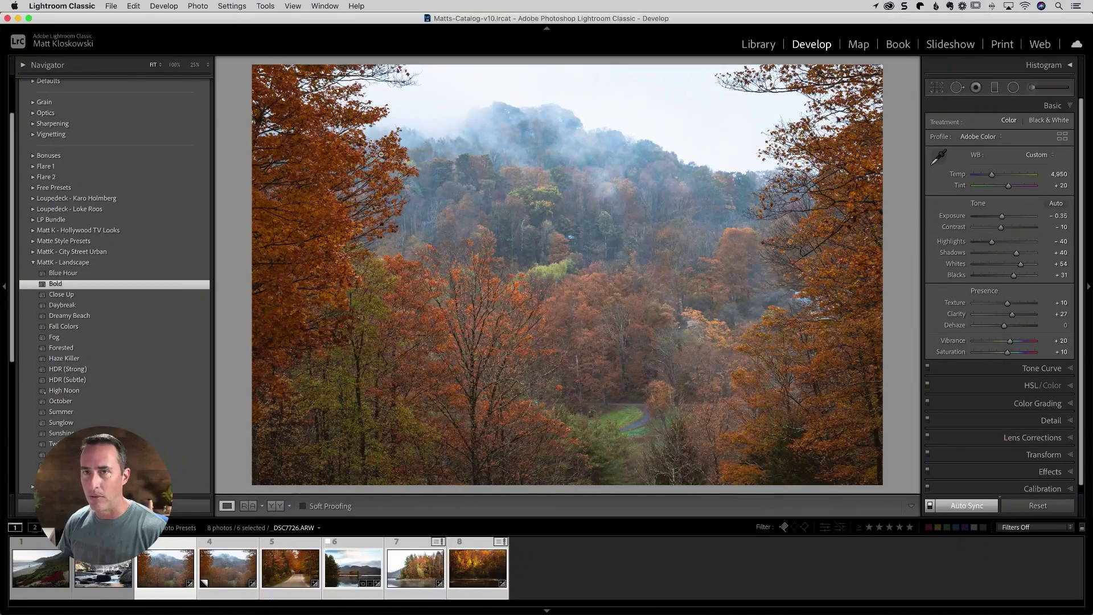
left_click(133, 6)
left_click(165, 19)
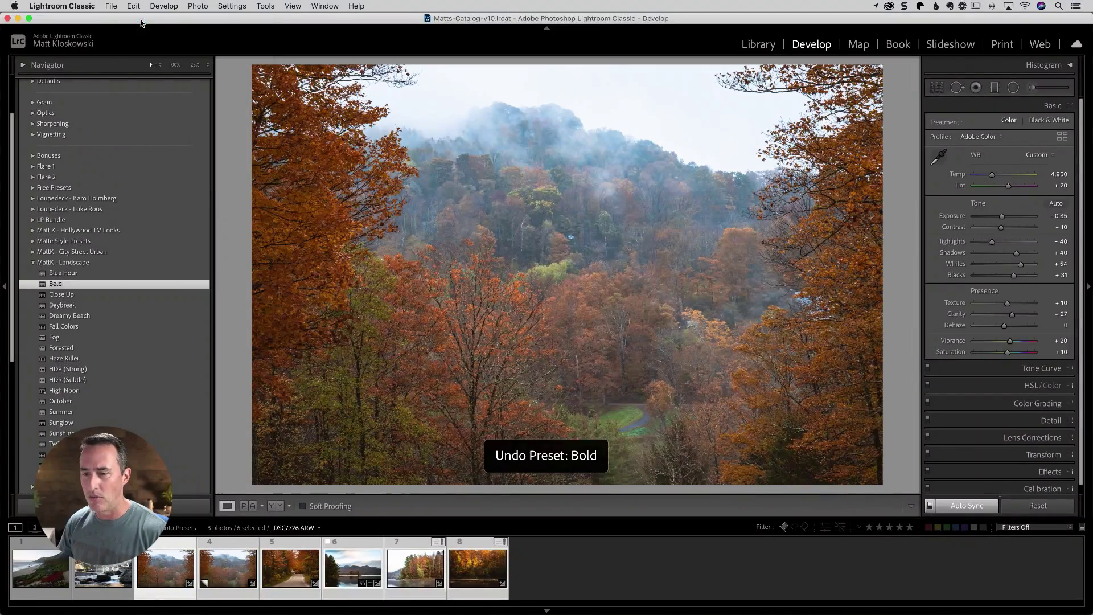
left_click(930, 506)
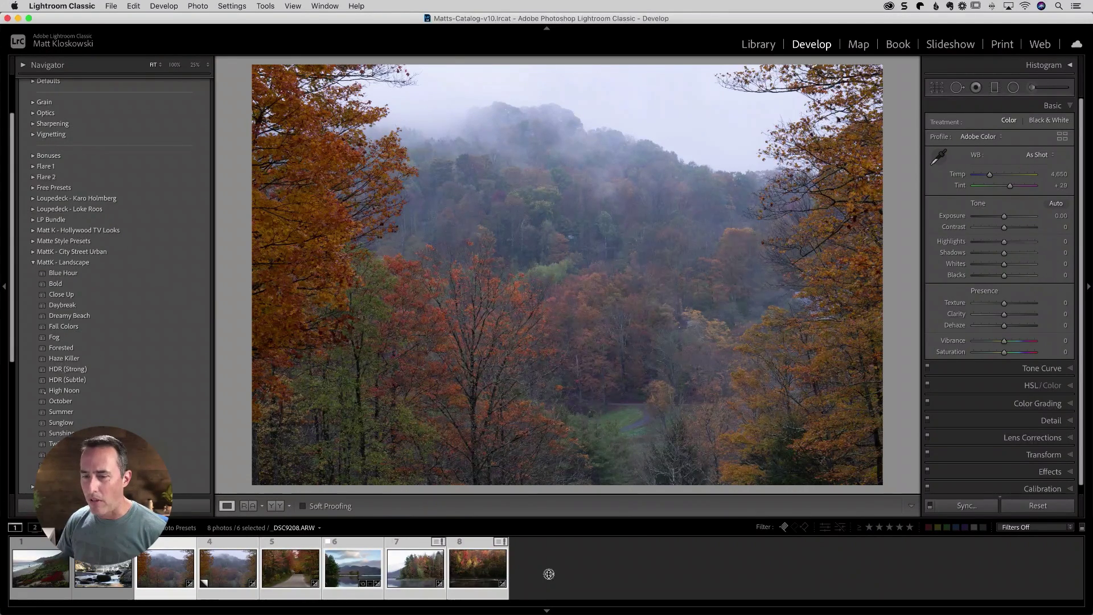
Apply Bold to the foggy hillside photo alone, then add photos 4–8 to the selection.
left_click(165, 573)
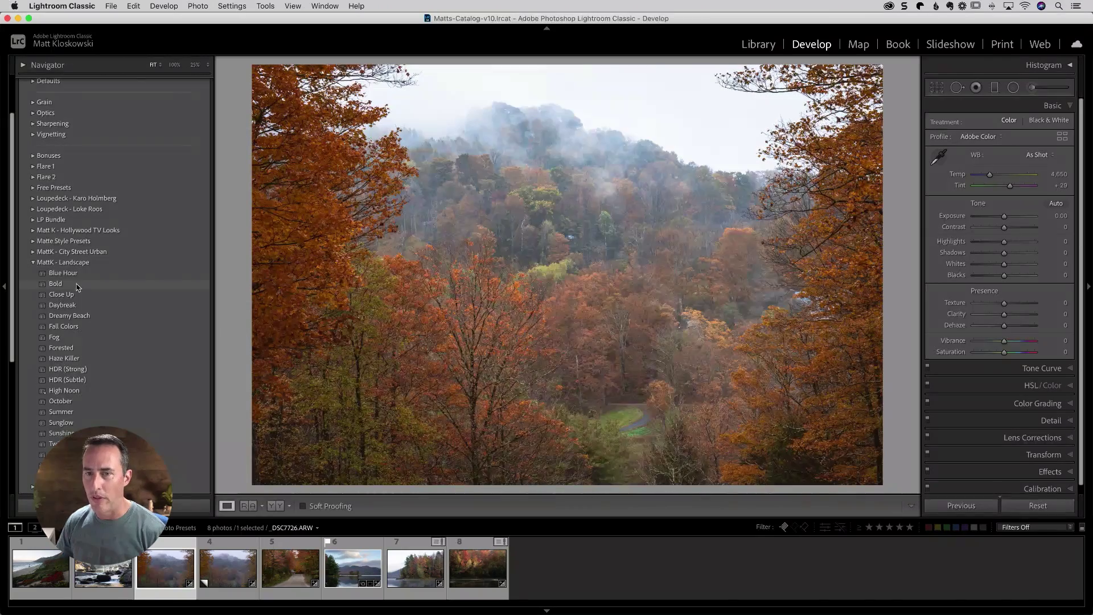
left_click(77, 286)
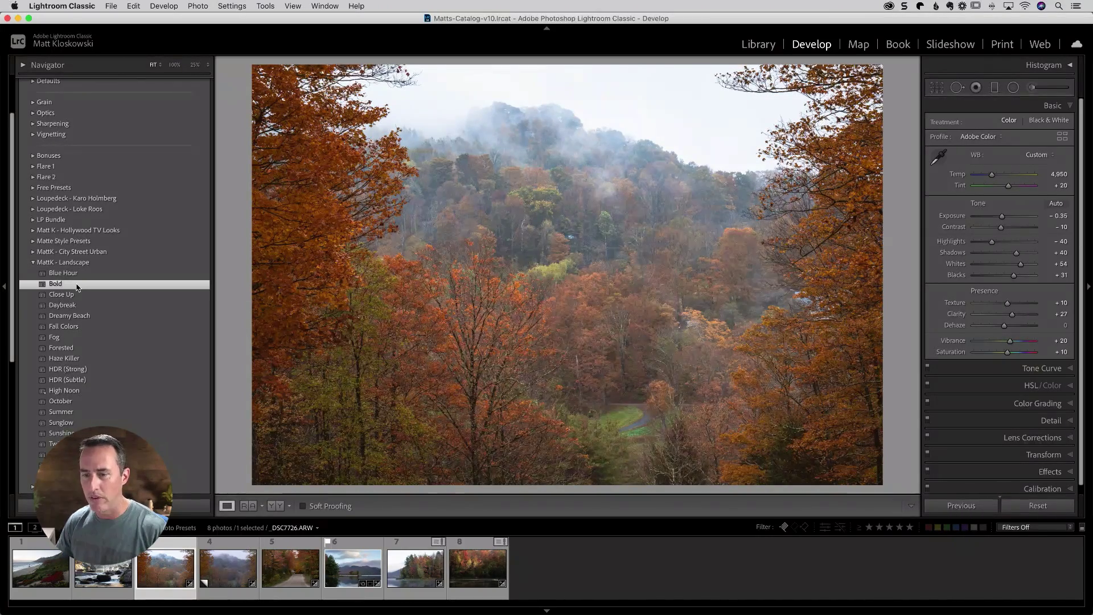
left_click(470, 568, "shift")
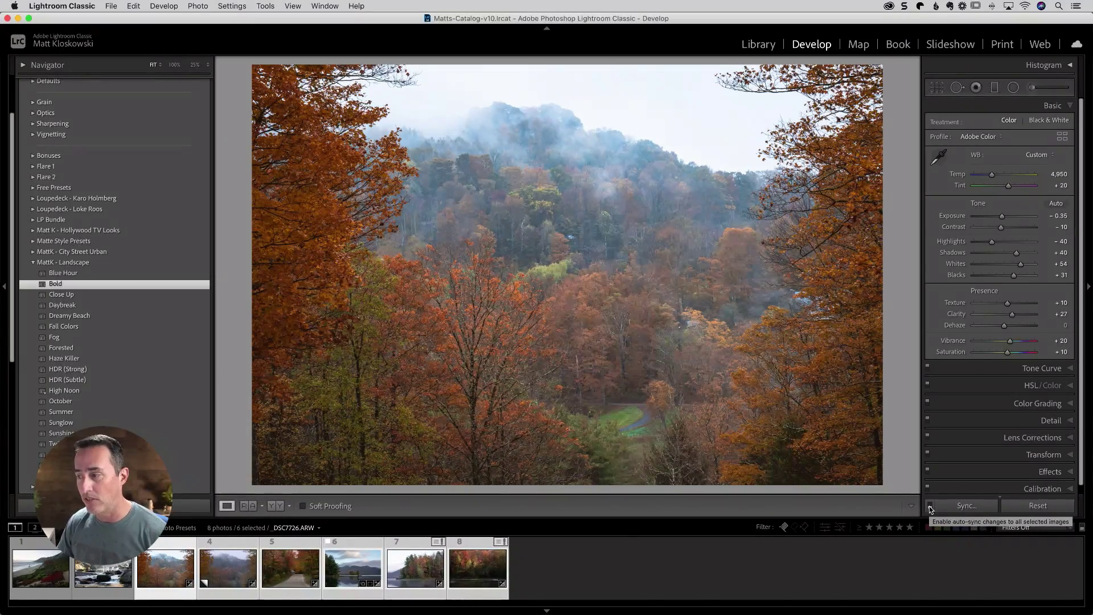
Cancel the Sync Settings dialog without syncing, and reselect only the foggy hillside photo.
left_click(966, 506)
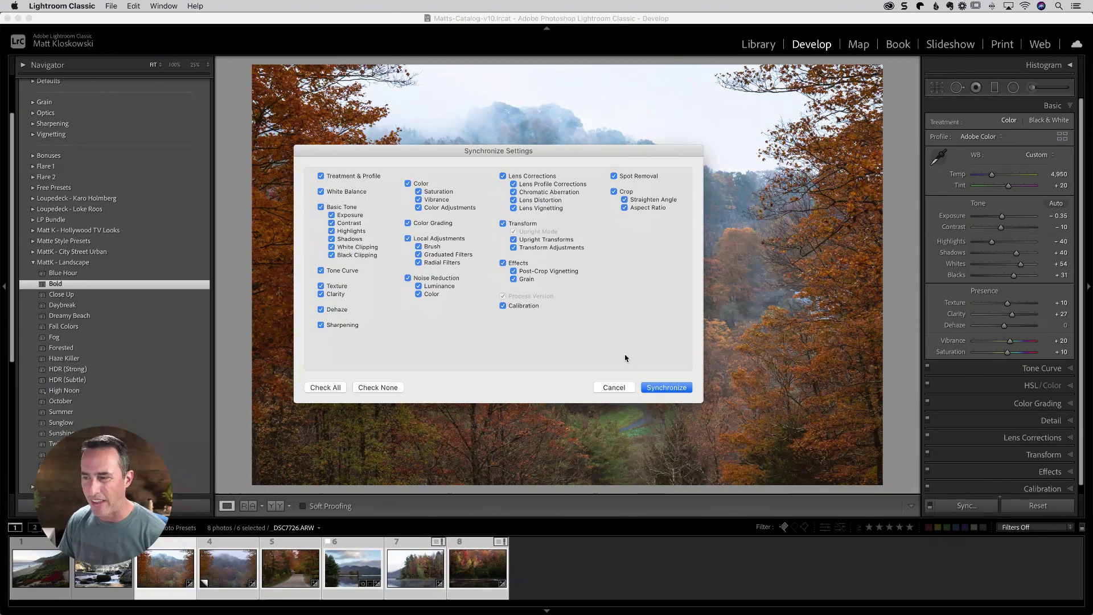
left_click(611, 387)
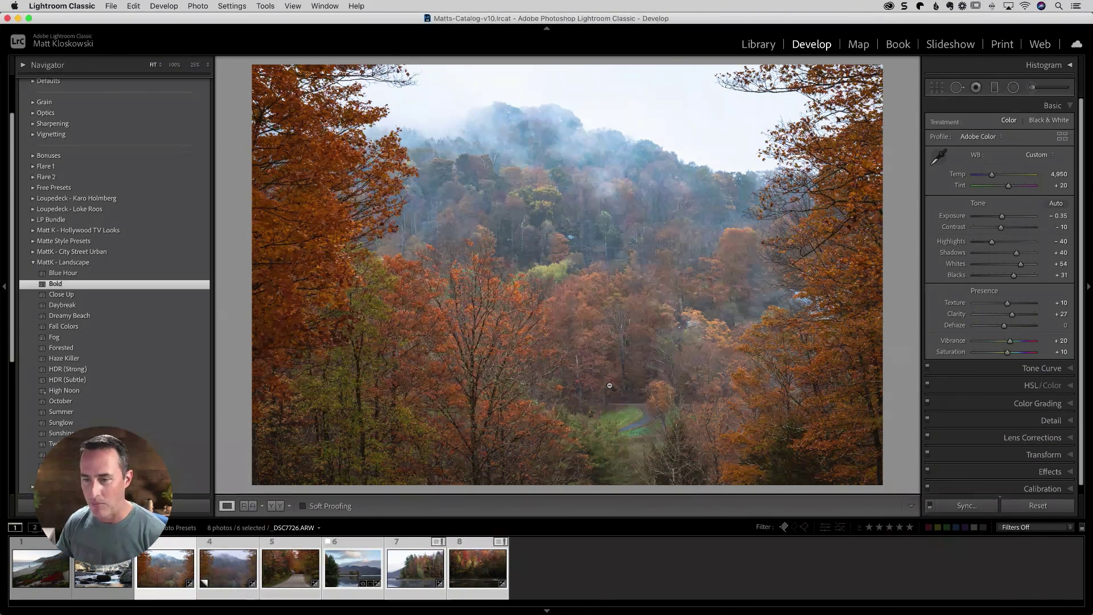
left_click(556, 582)
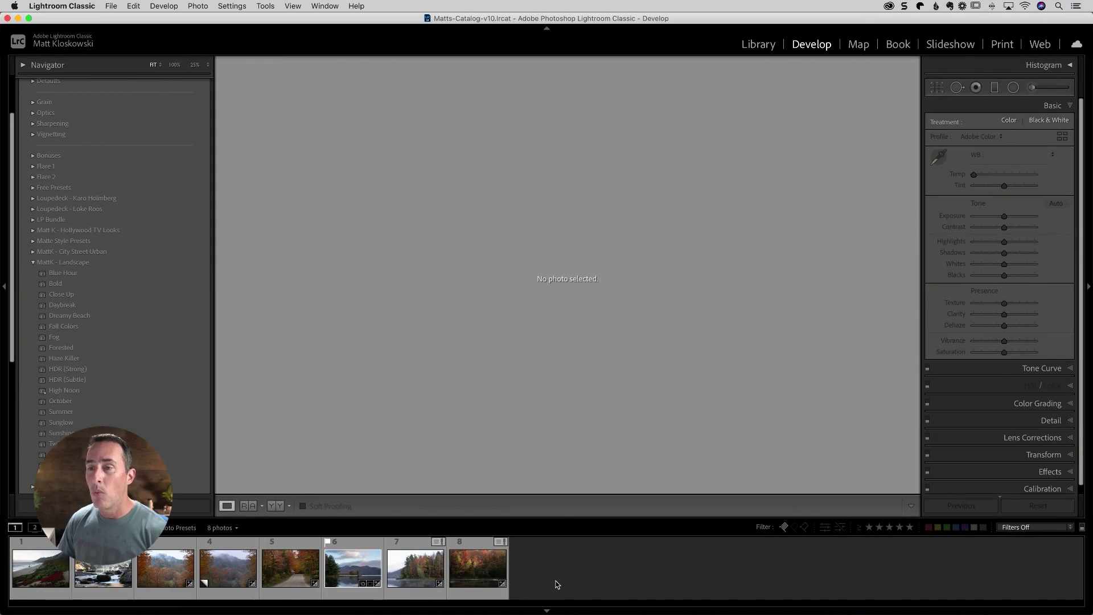
left_click(184, 580)
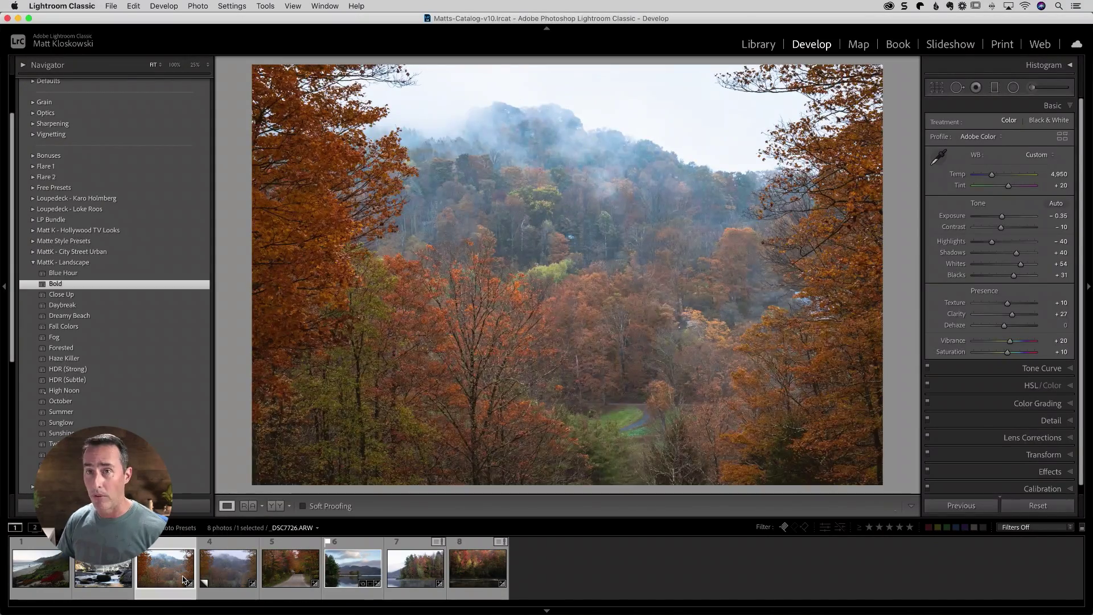
Open Import Photos and Video and set Apply During Import Develop Settings to MattK - Landscape > Bold.
left_click(110, 7)
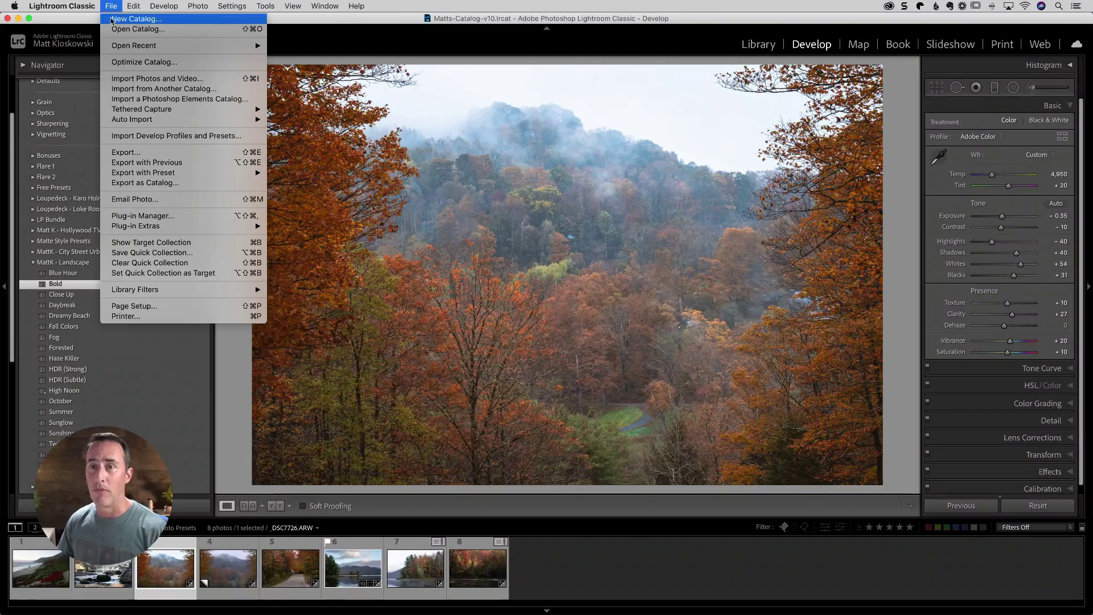
left_click(122, 83)
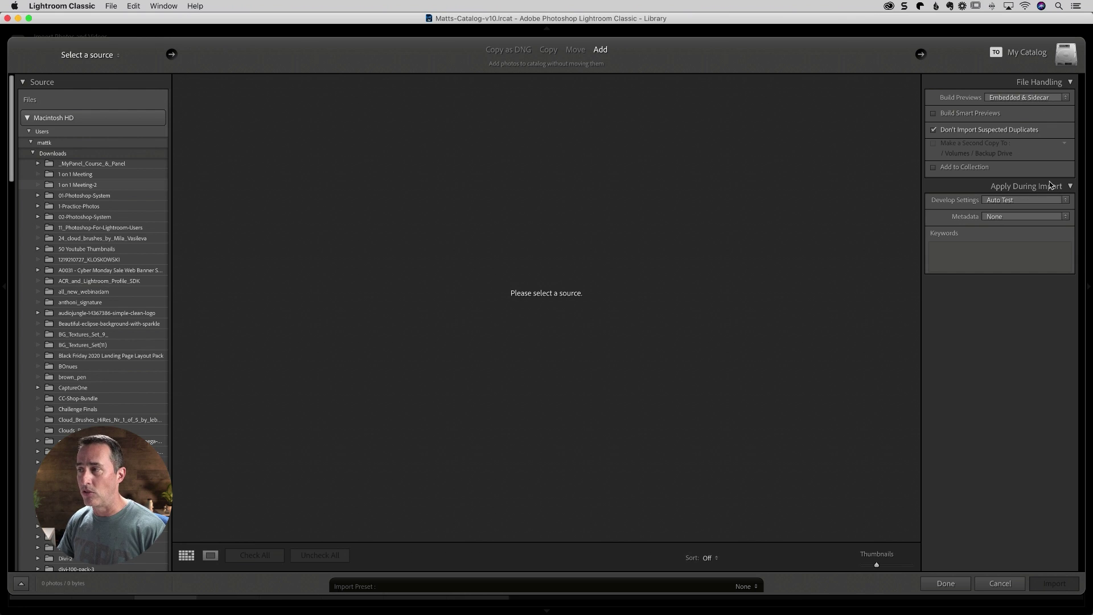
left_click(1009, 203)
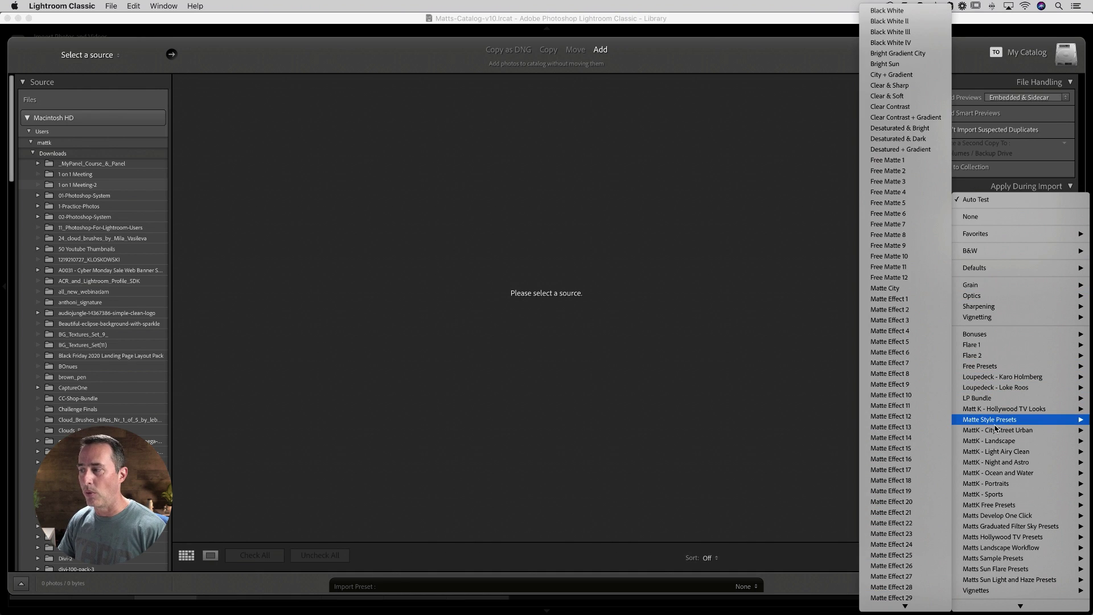
mouse_move(993, 442)
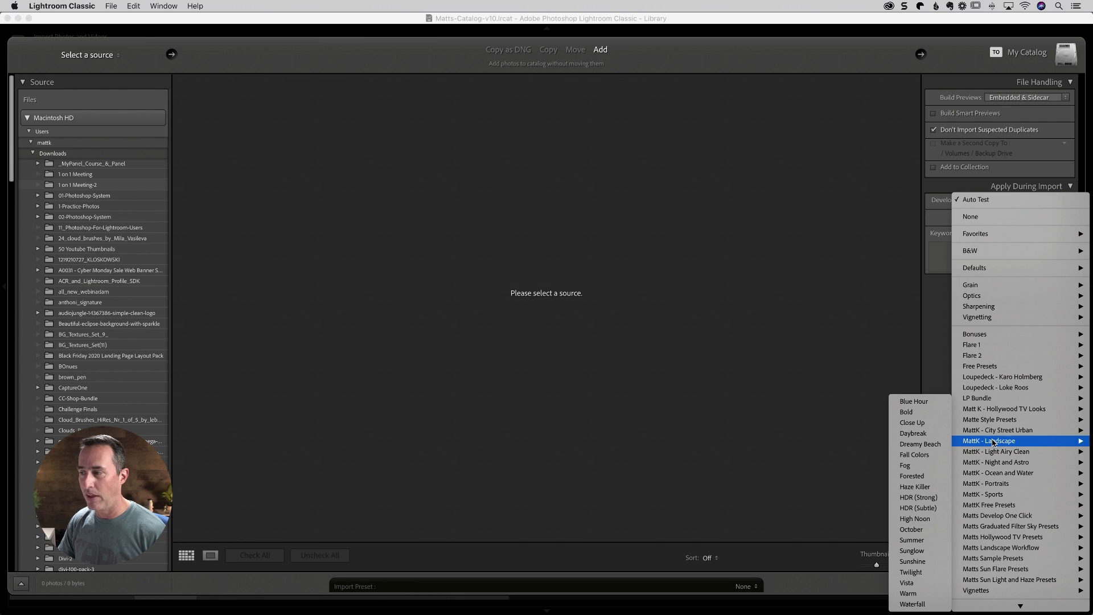
left_click(922, 413)
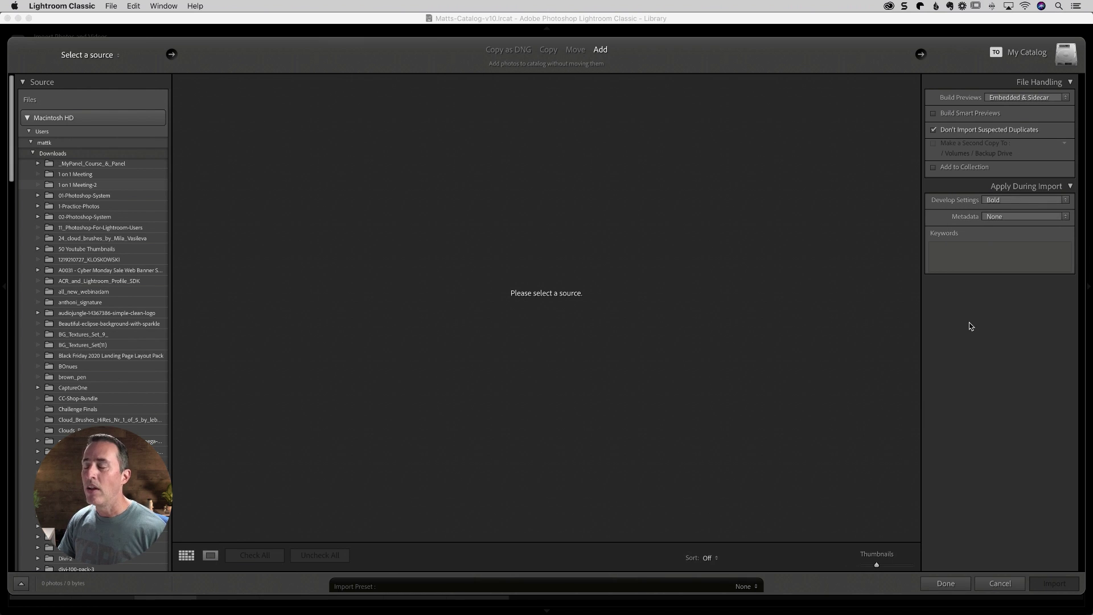